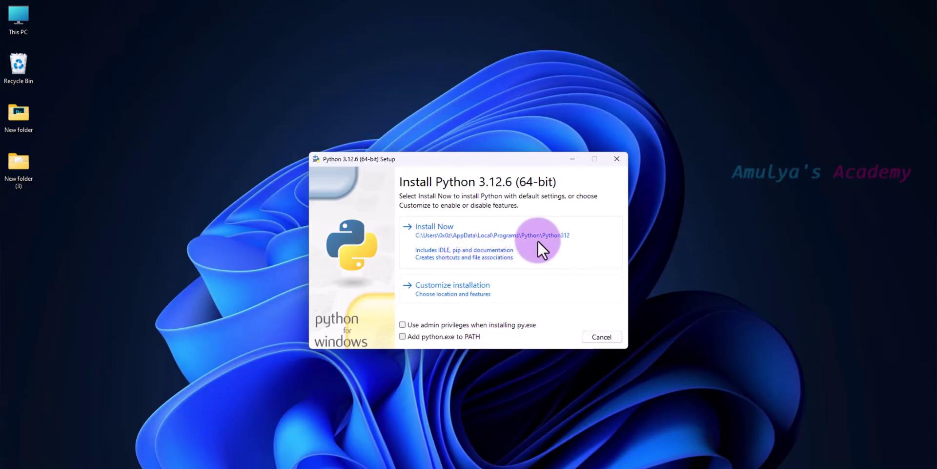
# Install Python 3.12.6 (64-bit) with the default Install Now settings.
pyautogui.click(549, 254)
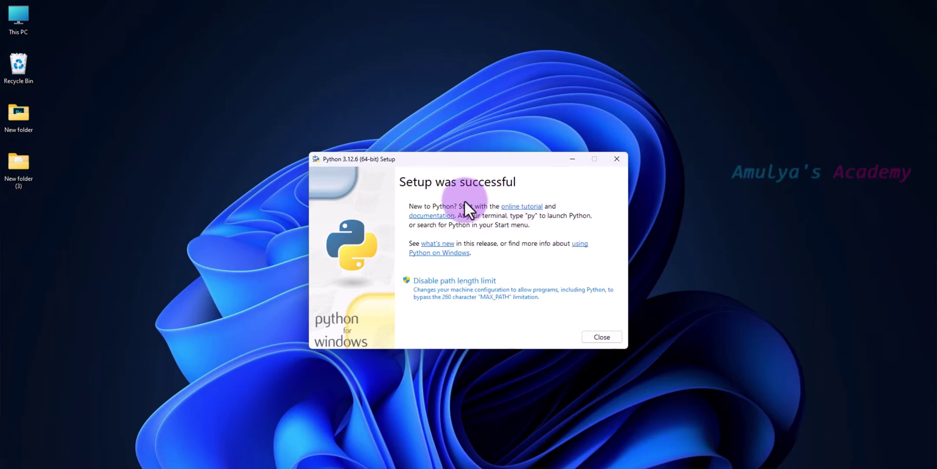
# Close the installer and run python in Command Prompt, which reports it is not recognized.
pyautogui.click(616, 160)
pyautogui.press('super')
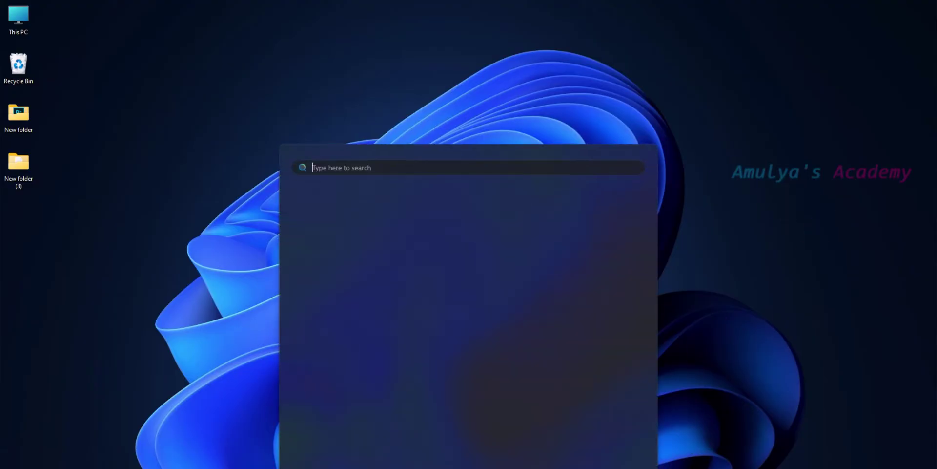
pyautogui.write('cmd')
pyautogui.press('Return')
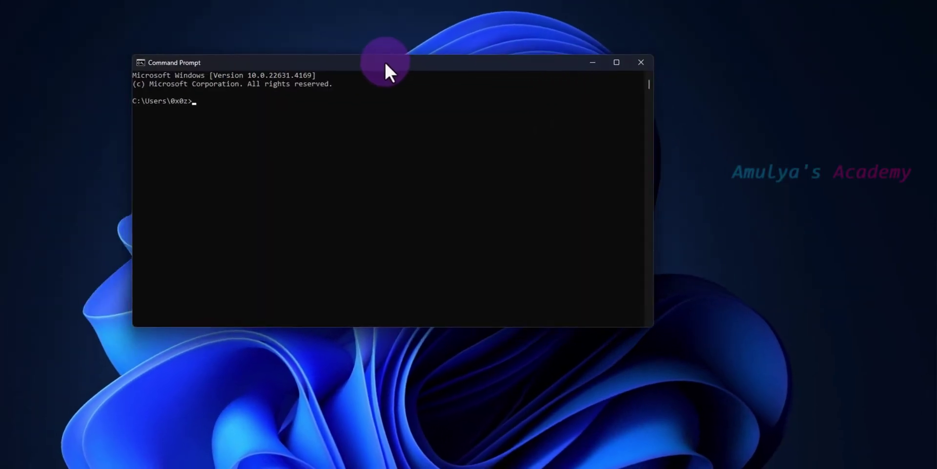
pyautogui.write('python')
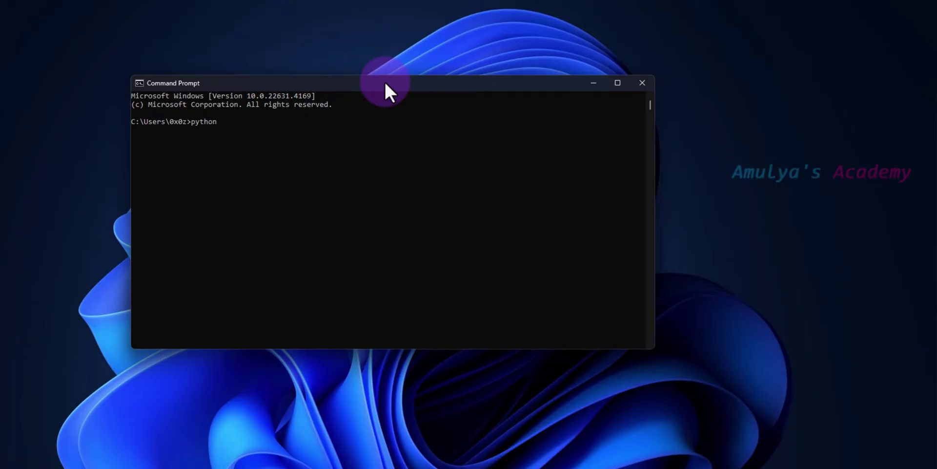
pyautogui.press('Return')
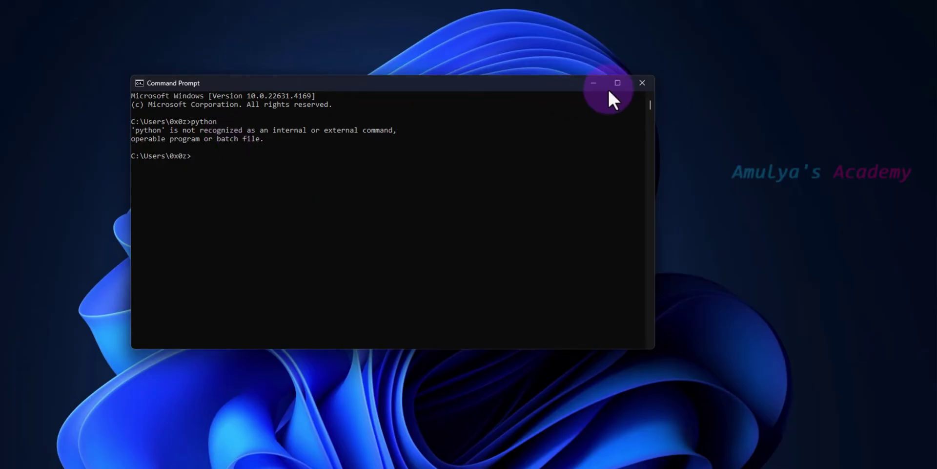
pyautogui.click(651, 94)
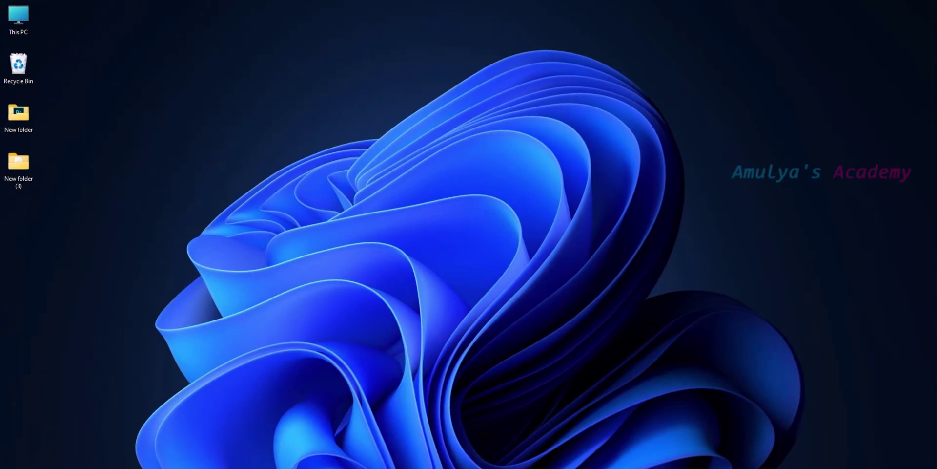
pyautogui.press('super+s')
pyautogui.write('python')
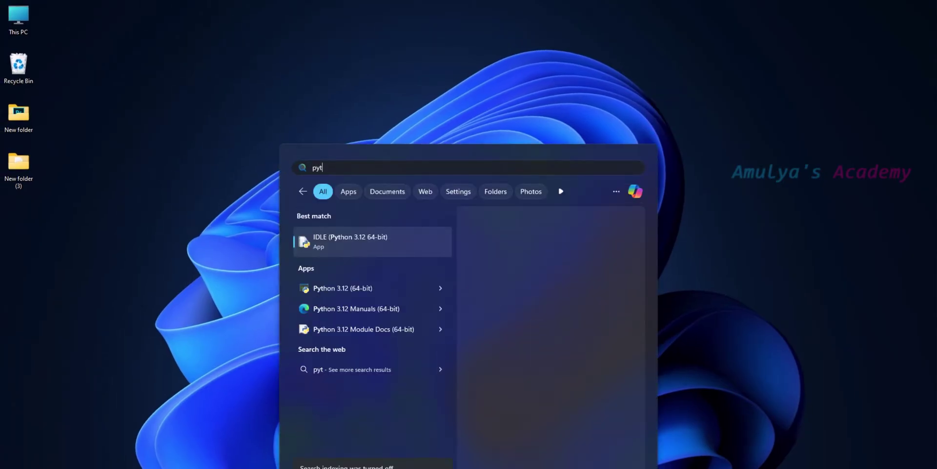
pyautogui.click(386, 242)
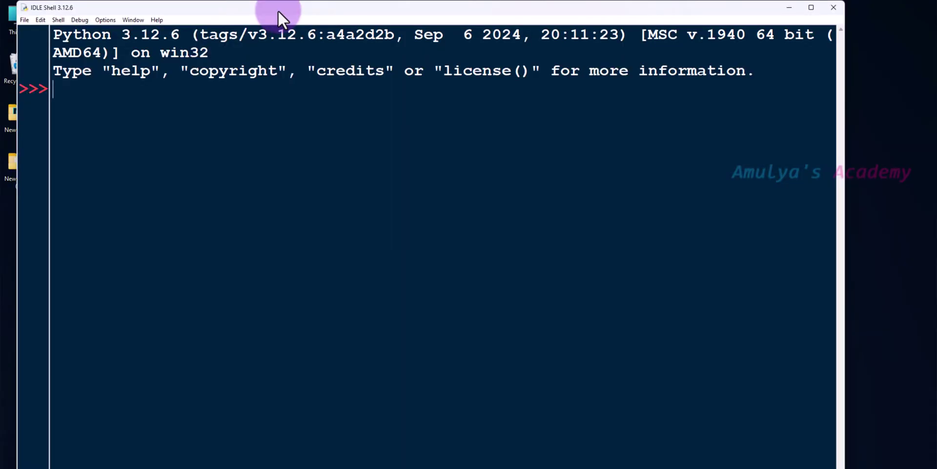
pyautogui.moveTo(278, 11); pyautogui.dragTo(354, 36)
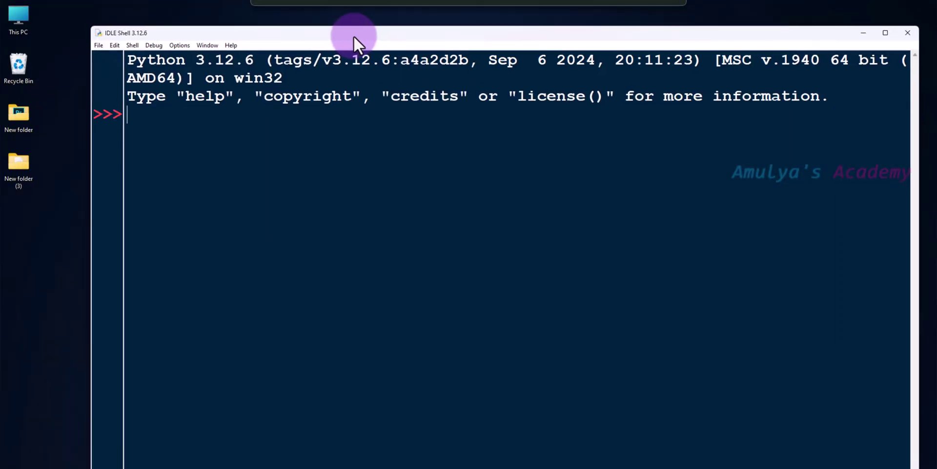
pyautogui.click(909, 33)
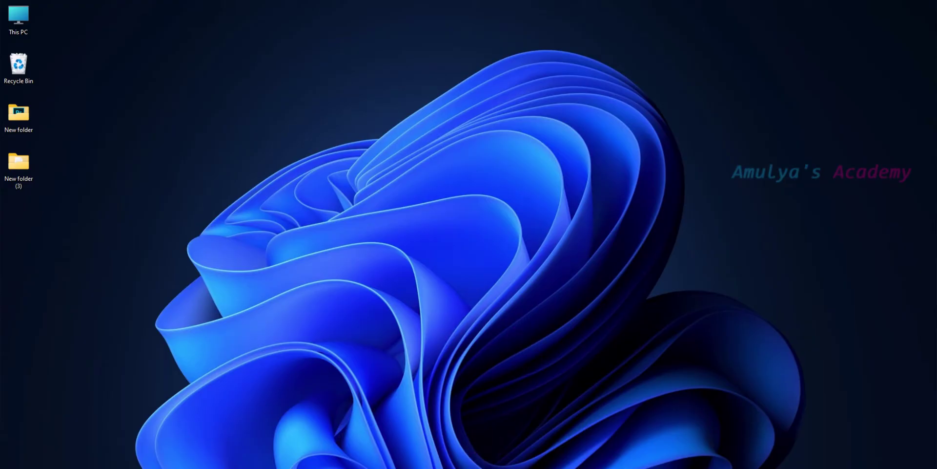
# Locate the Python 3.12 (64-bit) shortcut through search and open its Python312 install folder.
pyautogui.press('super+s')
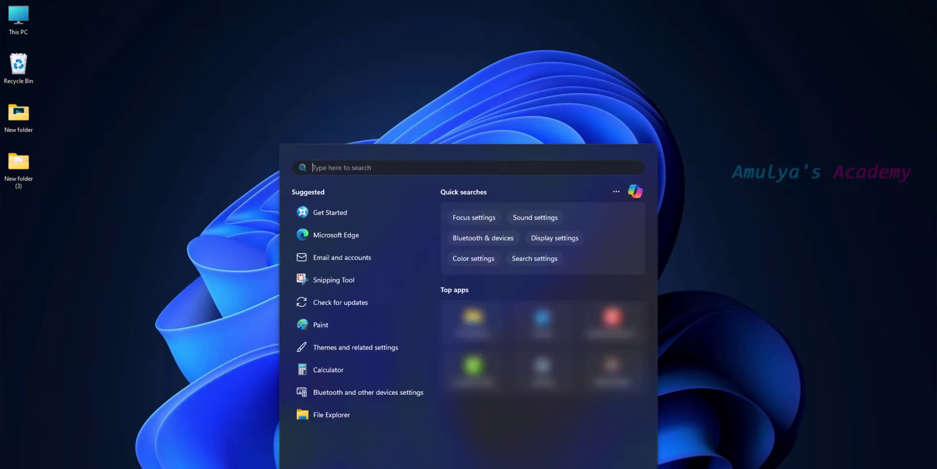
pyautogui.write('python')
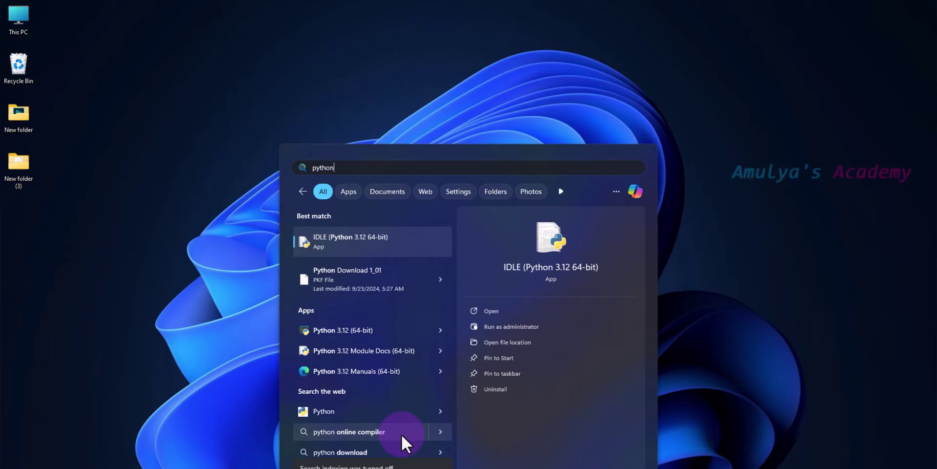
pyautogui.click(525, 344)
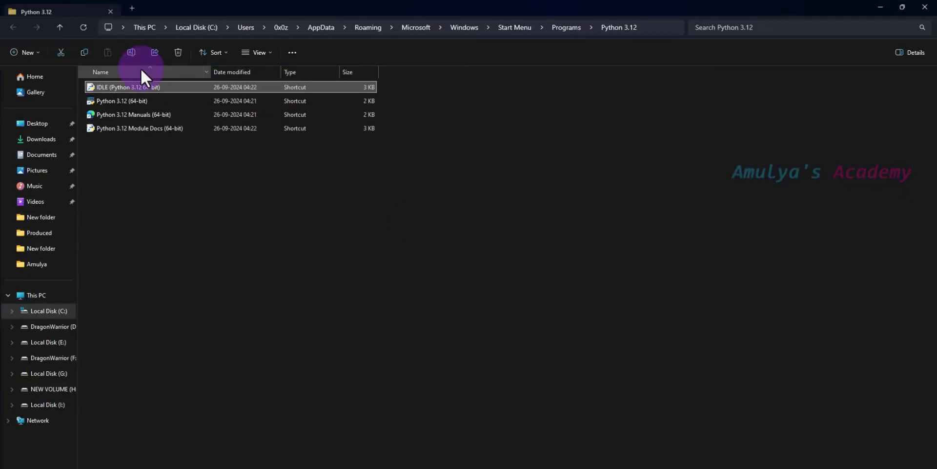
pyautogui.rightClick(155, 101)
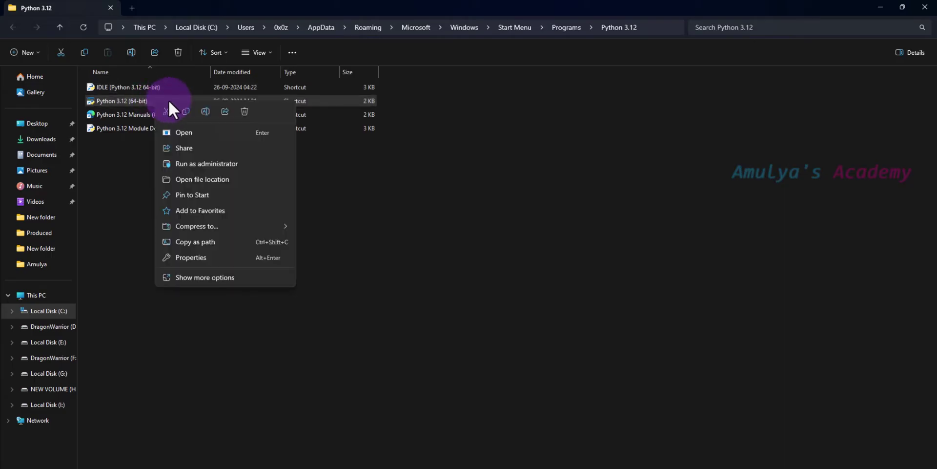
pyautogui.click(199, 179)
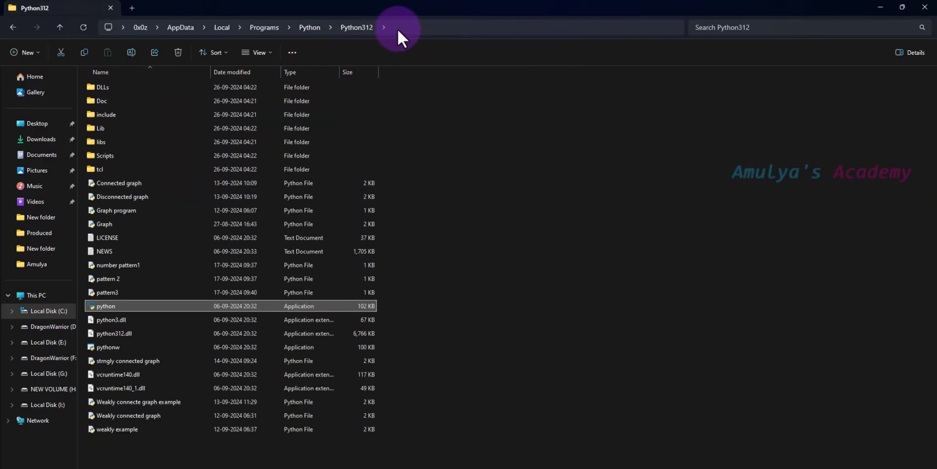
# Copy the Python312 folder's full path from the address bar.
pyautogui.click(397, 29)
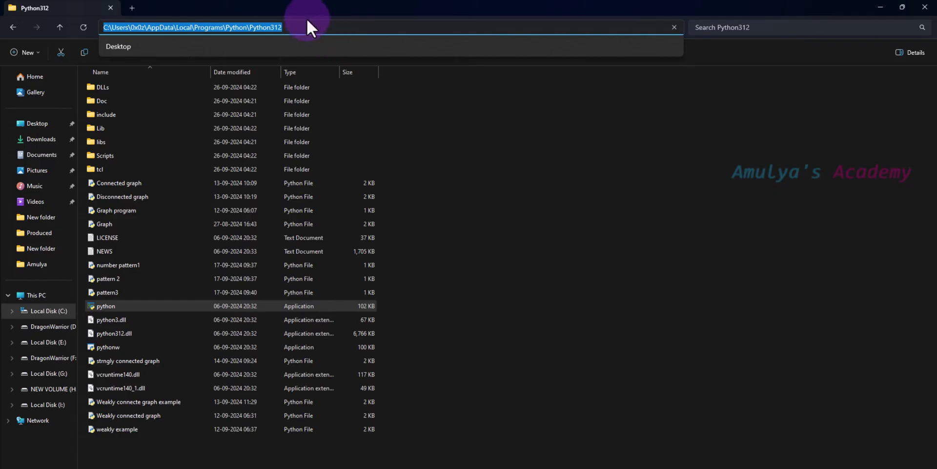
pyautogui.rightClick(276, 29)
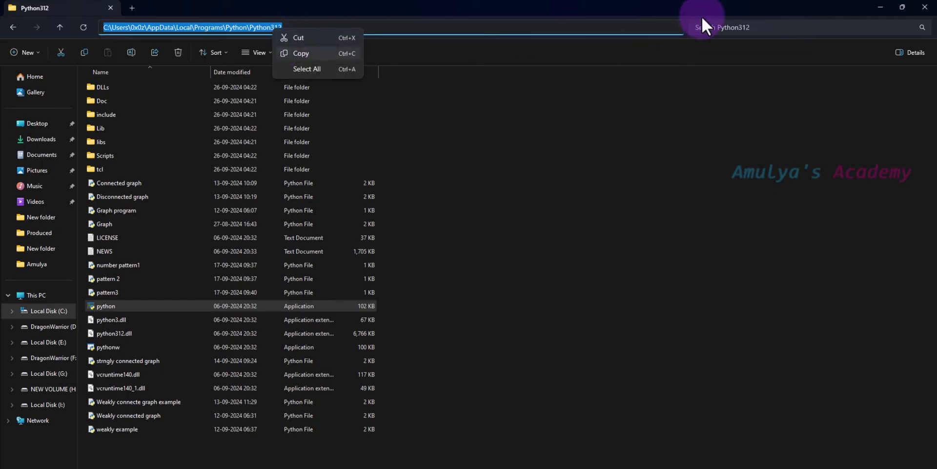
pyautogui.hotkey('ctrl', 'c')
pyautogui.click(878, 5)
pyautogui.press('super+s')
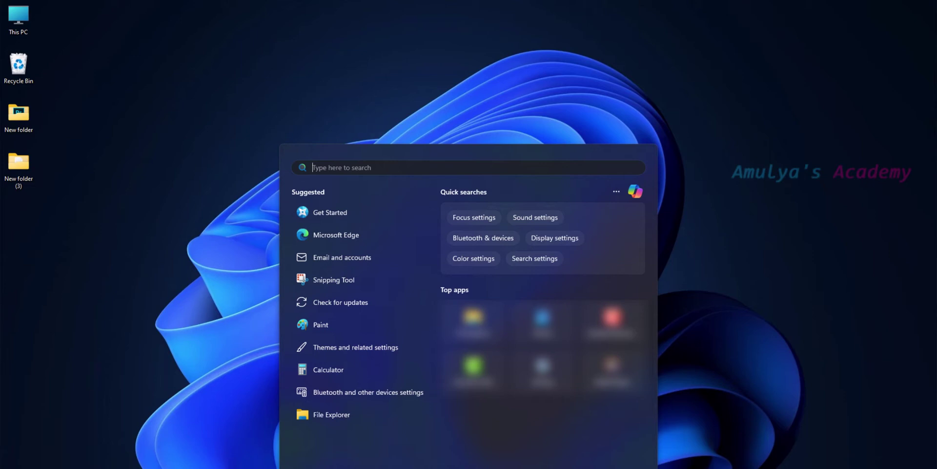
# Open your account's environment variables and paste the Python312 folder path as a new Path entry.
pyautogui.write('edit')
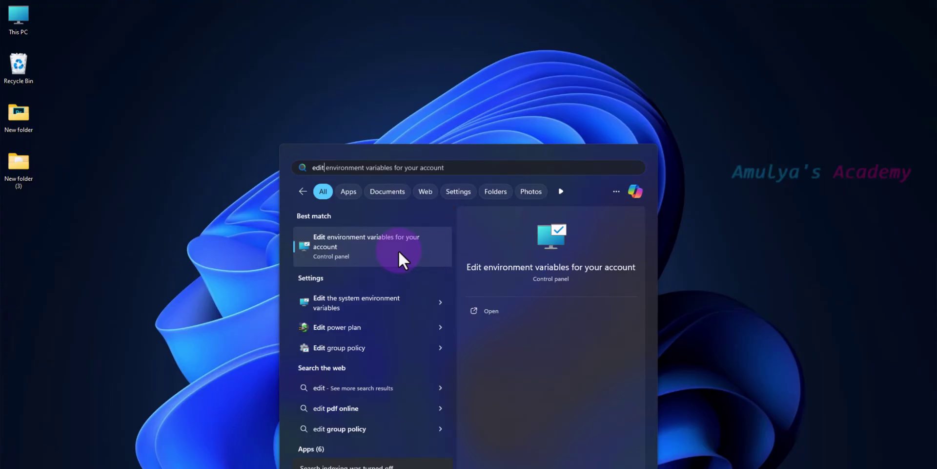
pyautogui.click(399, 251)
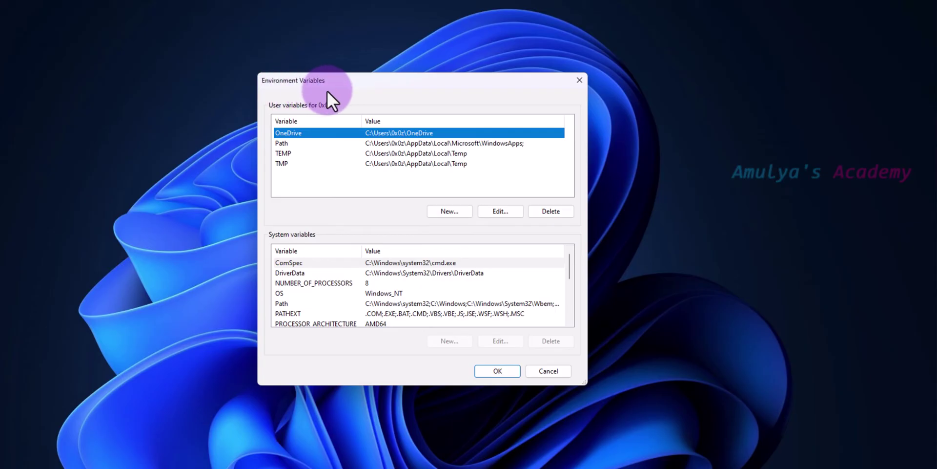
pyautogui.click(318, 145)
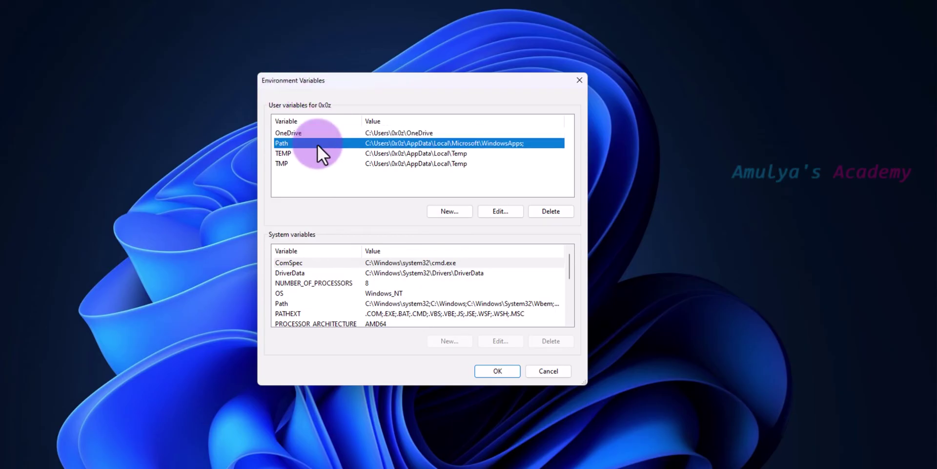
pyautogui.click(501, 213)
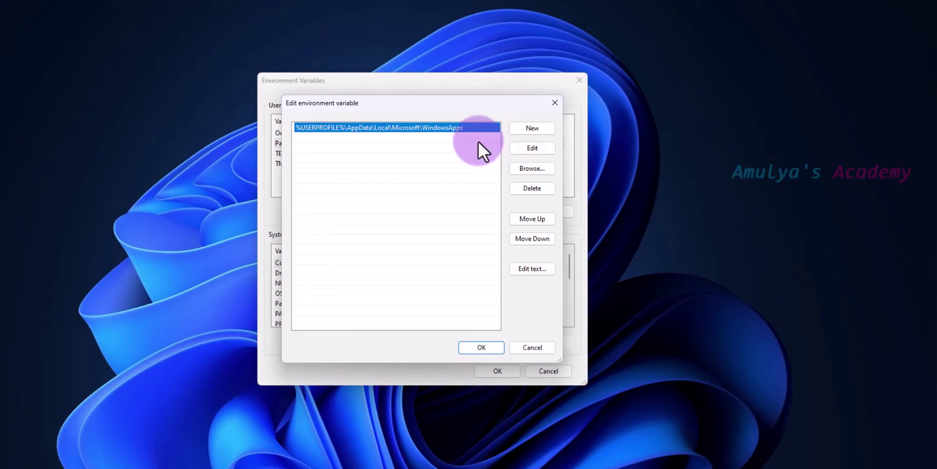
pyautogui.click(533, 128)
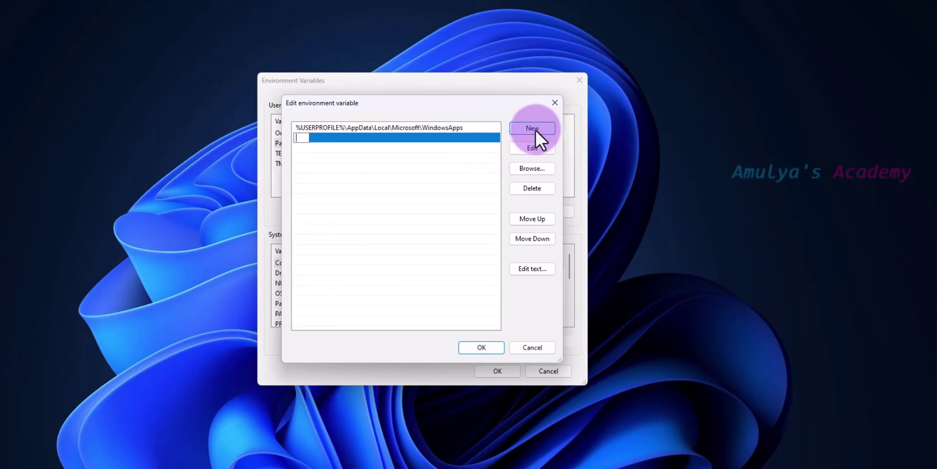
pyautogui.rightClick(303, 138)
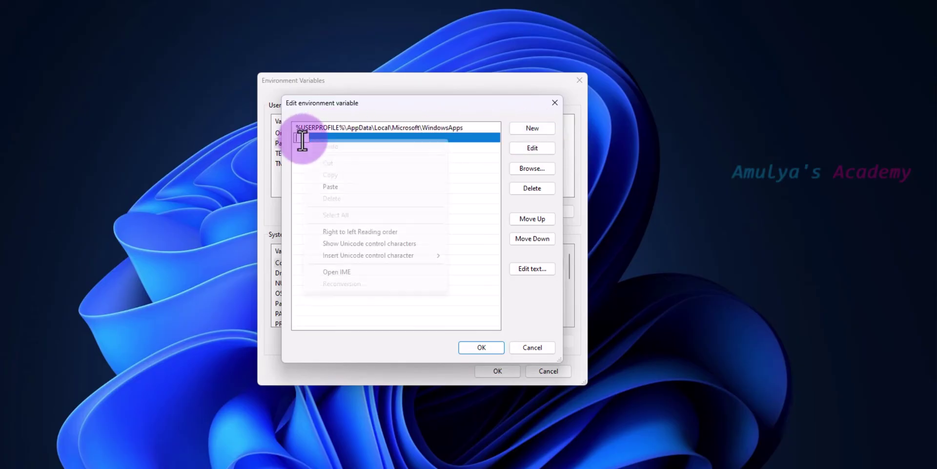
pyautogui.click(324, 187)
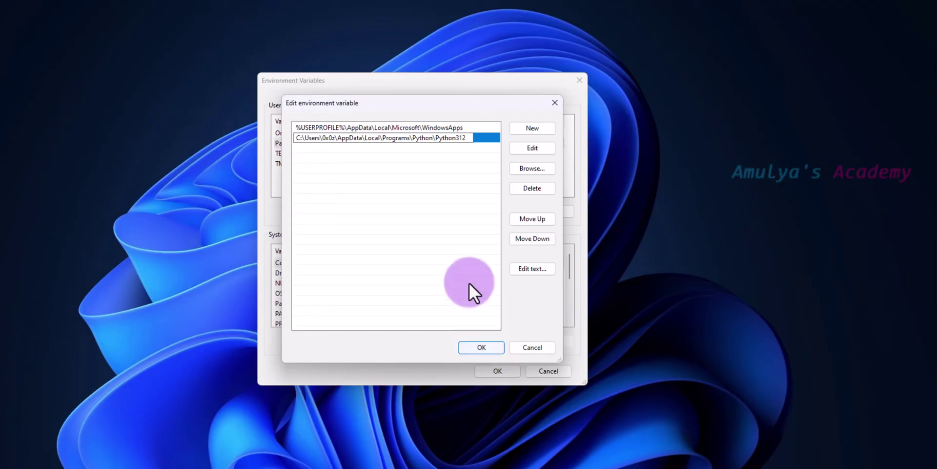
pyautogui.press('Return')
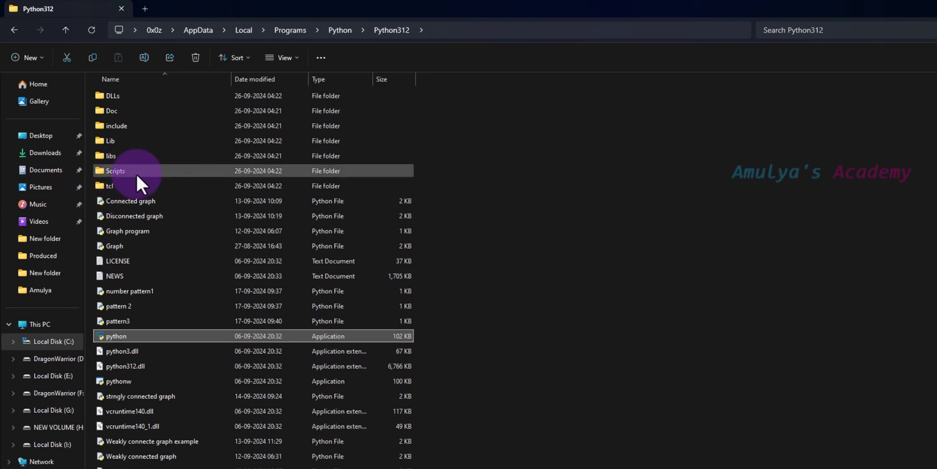
# Open Python312\Scripts, which holds pip, pip3 and pip3.12, and copy its full path.
pyautogui.doubleClick(136, 172)
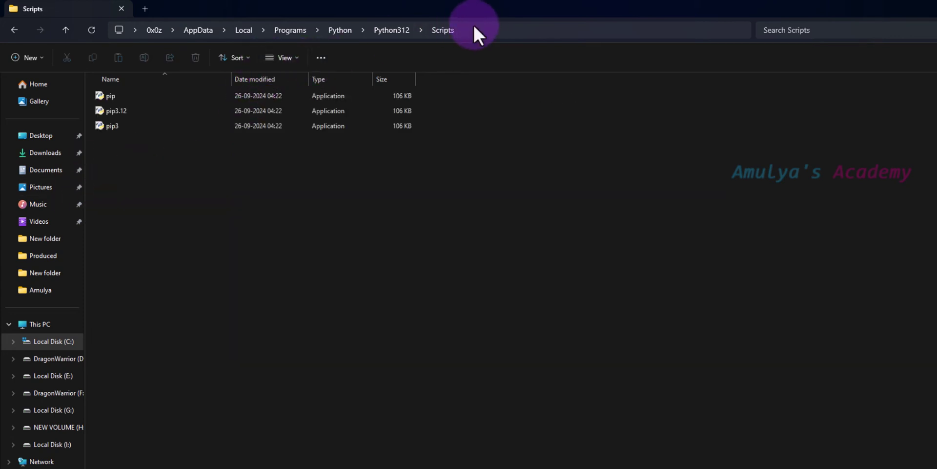
pyautogui.click(448, 32)
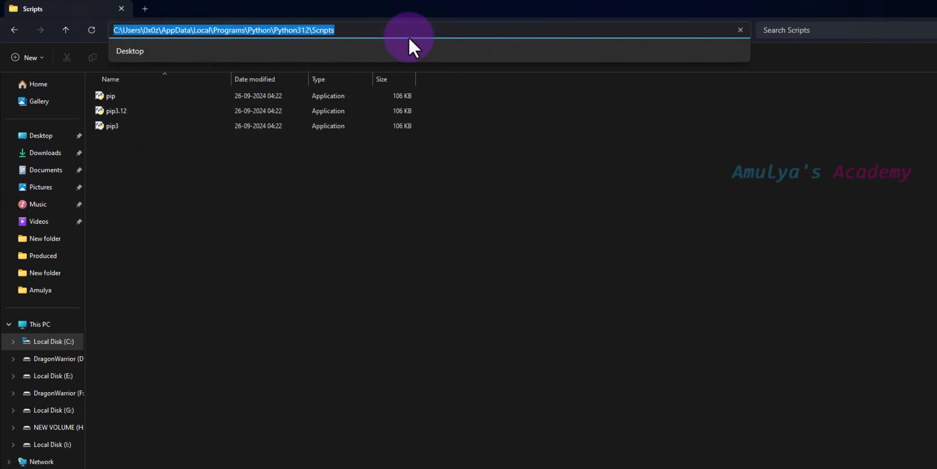
pyautogui.rightClick(325, 31)
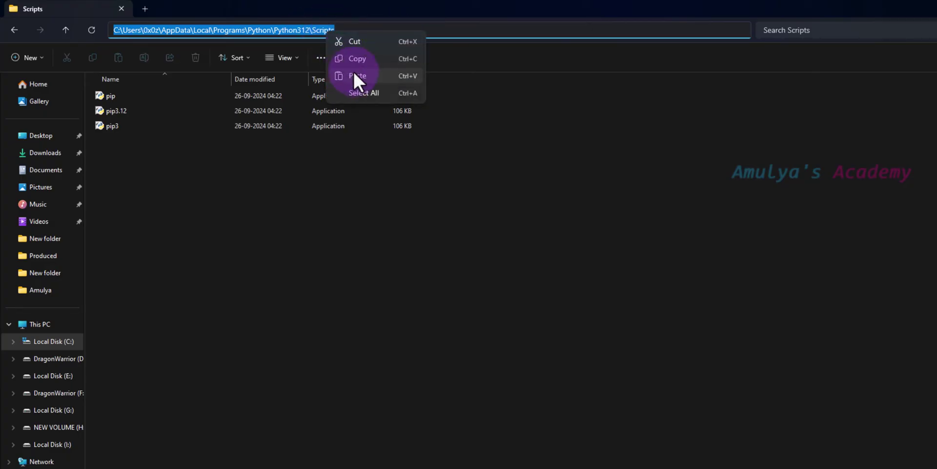
pyautogui.click(357, 59)
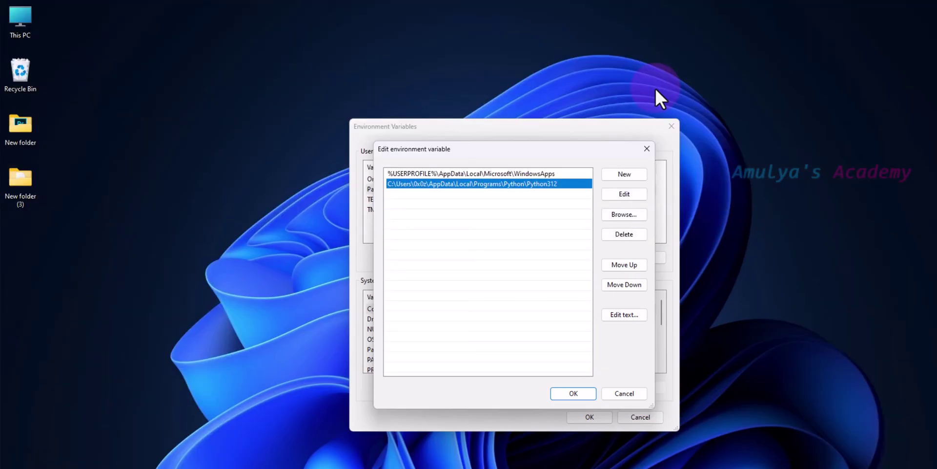
# Paste the Scripts folder path as a new user Path entry and confirm both dialogs with OK.
pyautogui.click(627, 177)
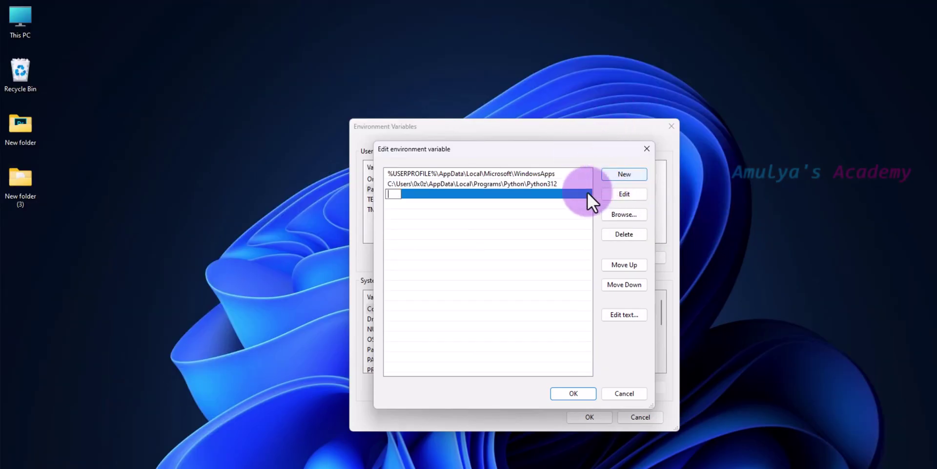
pyautogui.rightClick(390, 193)
pyautogui.click(418, 241)
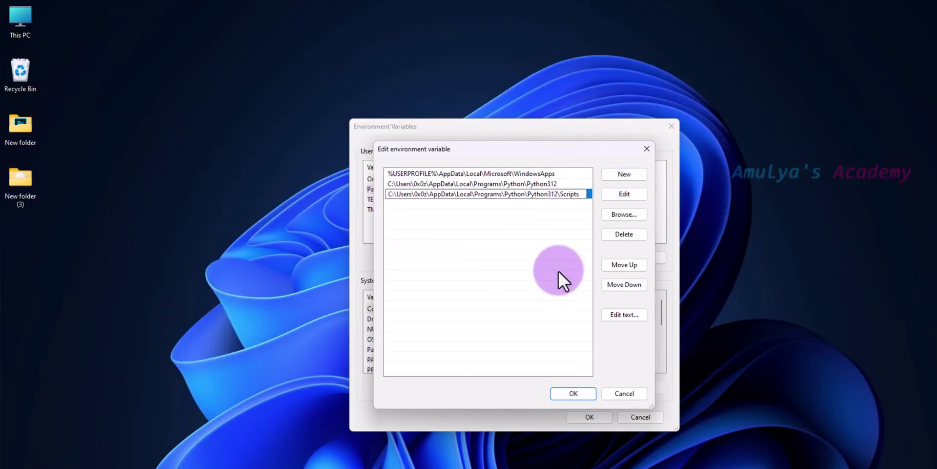
pyautogui.click(568, 393)
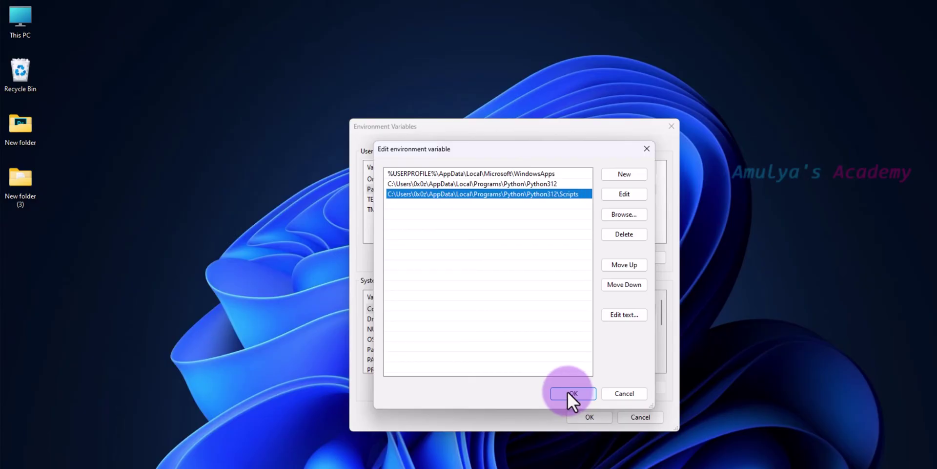
pyautogui.click(579, 393)
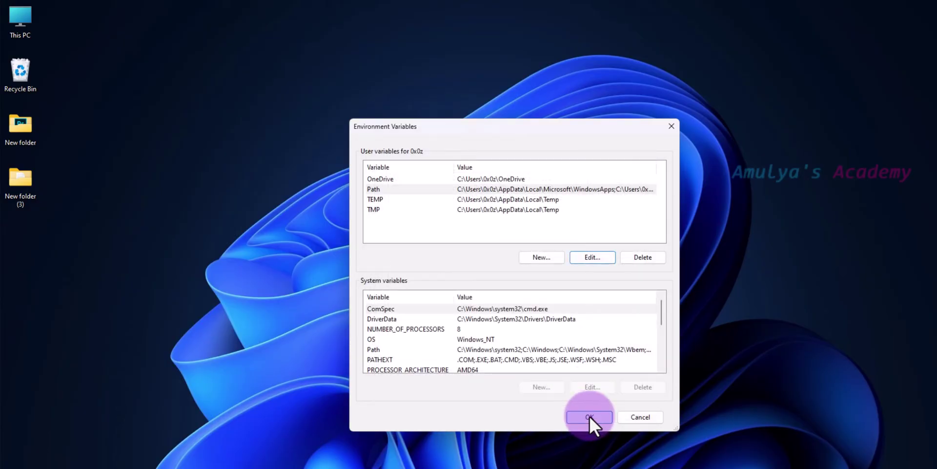
# Close Environment Variables, then start python in Command Prompt, print "hello", and exit().
pyautogui.click(590, 417)
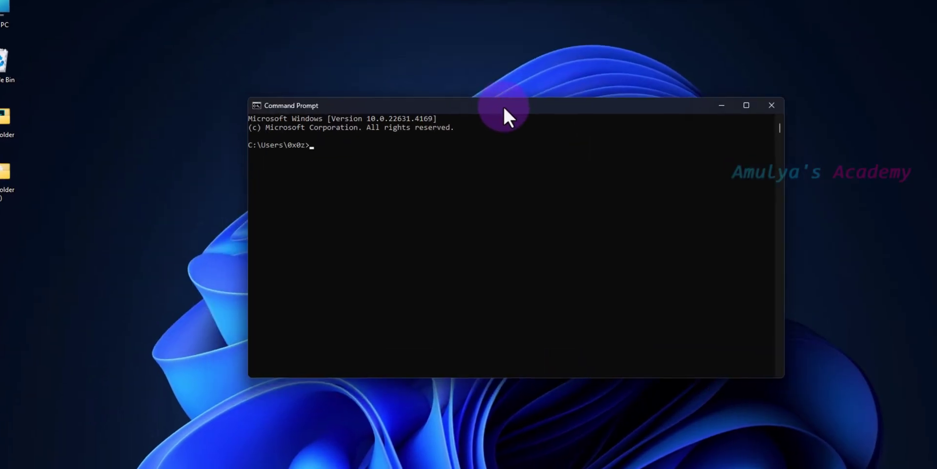
pyautogui.write('python')
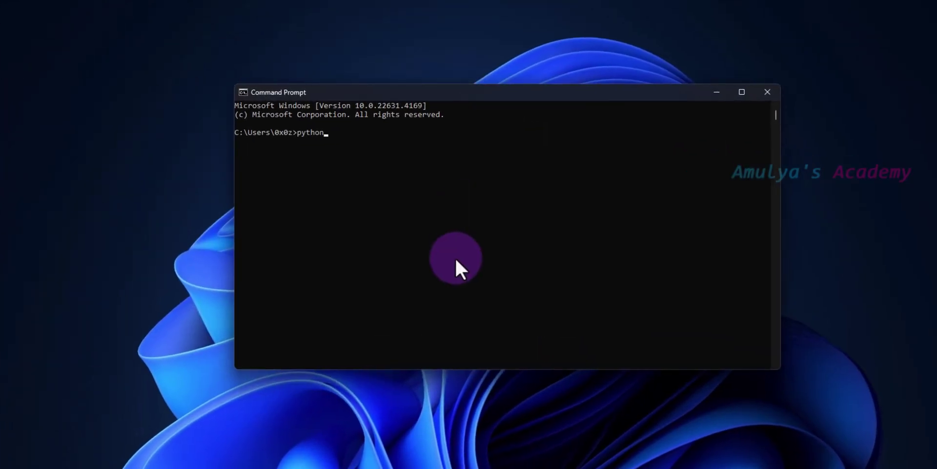
pyautogui.press('Return')
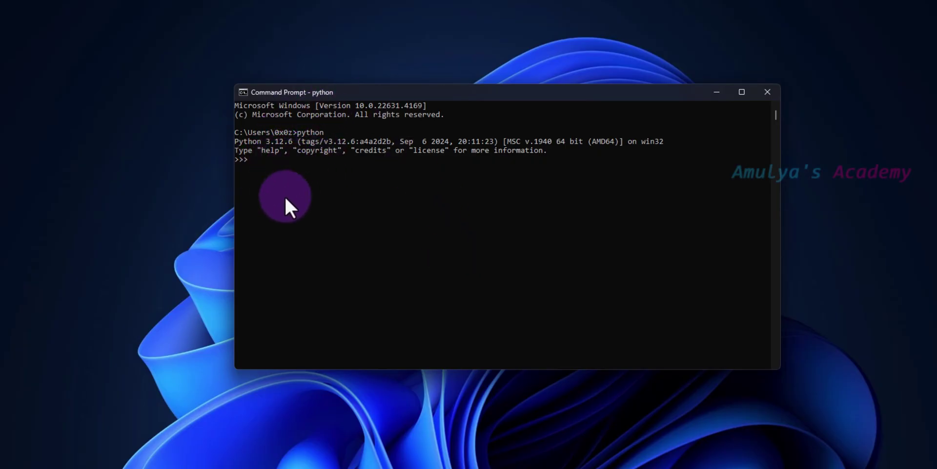
pyautogui.write('p')
pyautogui.press('BackSpace')
pyautogui.write('print()')
pyautogui.press('Left')
pyautogui.write('"hello')
pyautogui.press('Return')
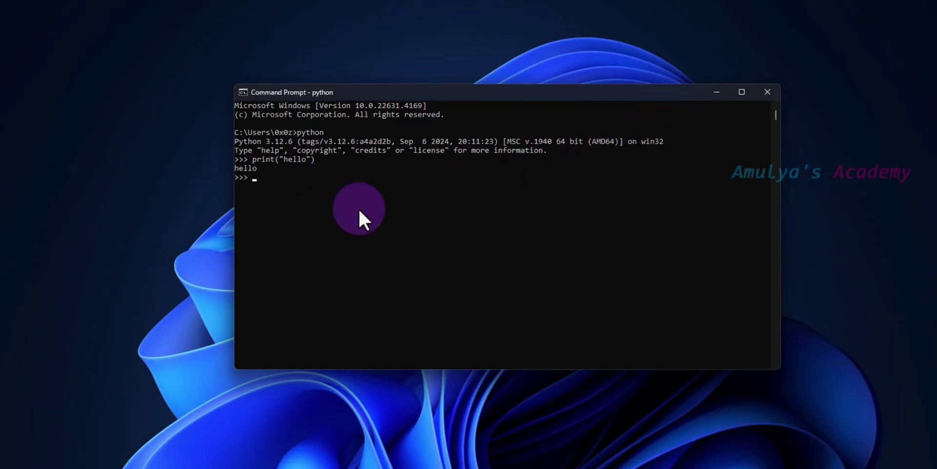
pyautogui.write('exi')
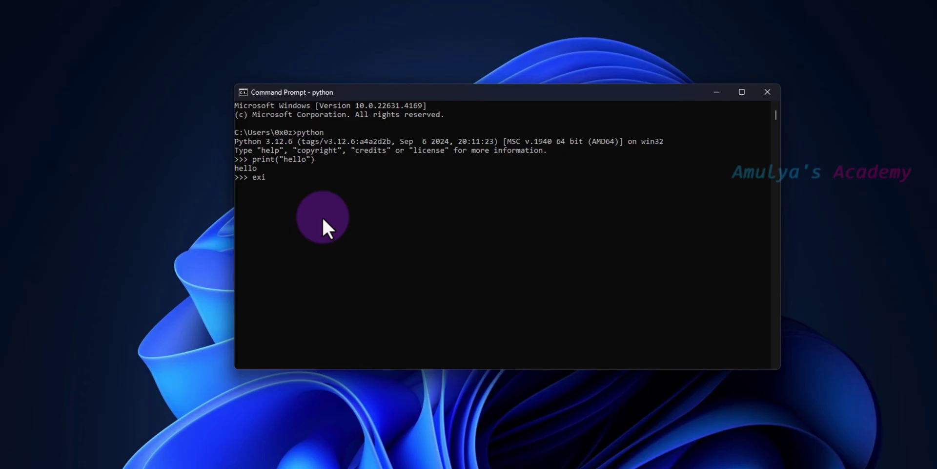
pyautogui.write('t()')
pyautogui.press('Return')
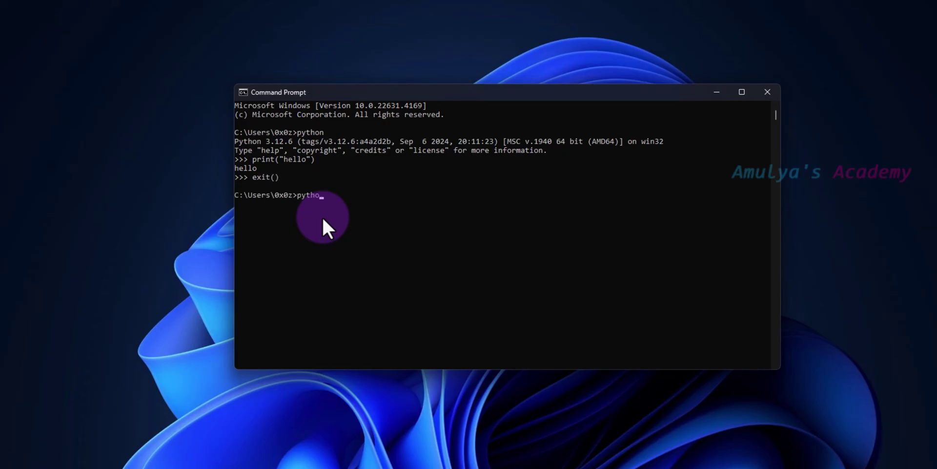
# Run python --version (3.12.6) and where python to locate python.exe in Python312.
pyautogui.write('python --version')
pyautogui.press('Return')
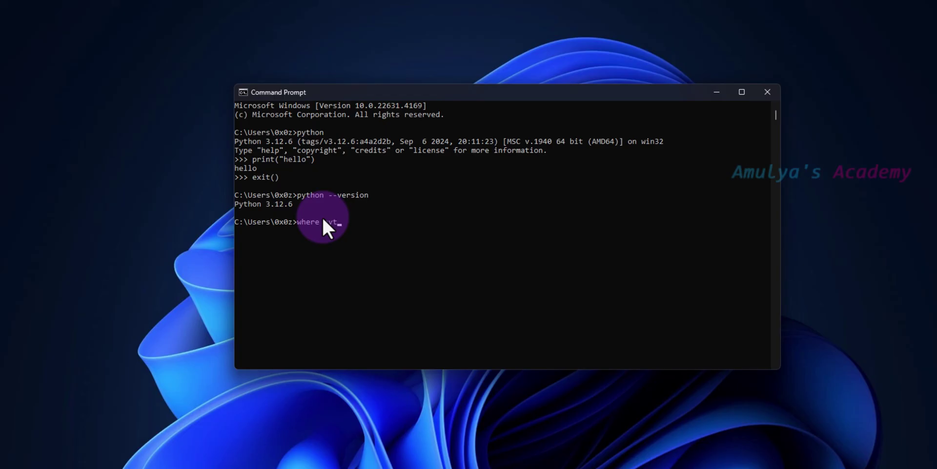
pyautogui.write('where python')
pyautogui.press('Return')
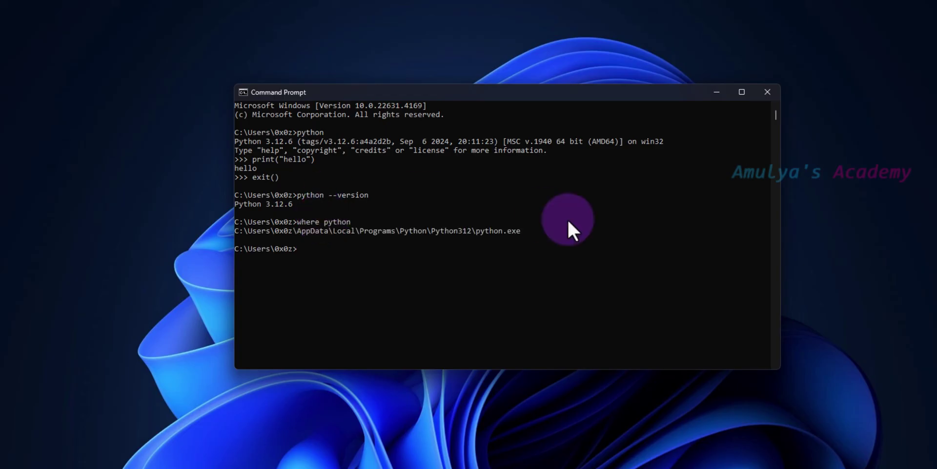